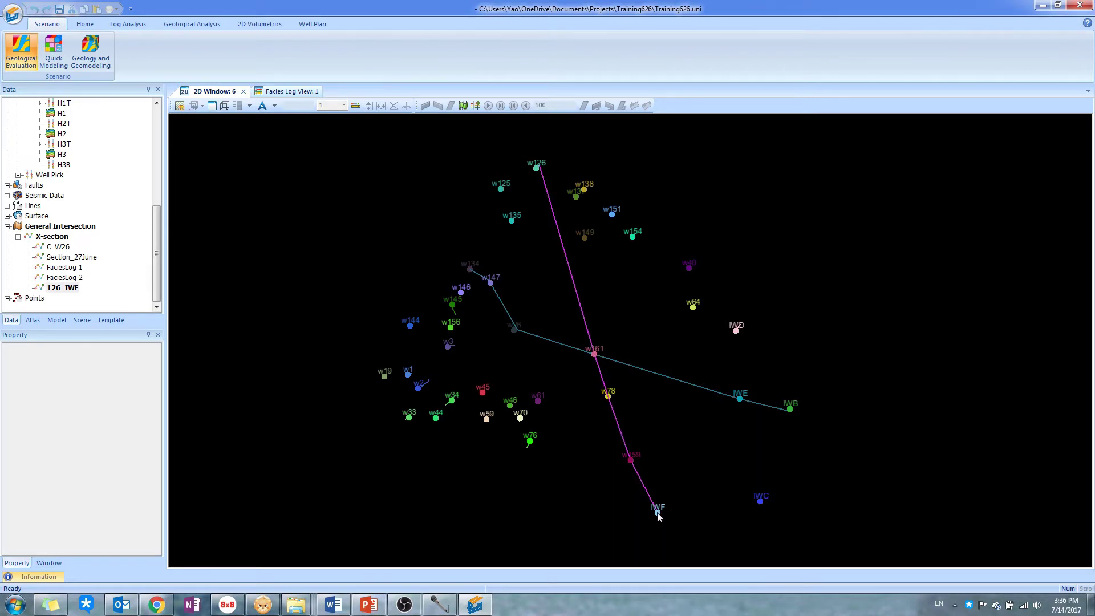
# - Create a well section from the 126_IWF cross-section line in the Data tree
pyautogui.rightClick(65, 291)
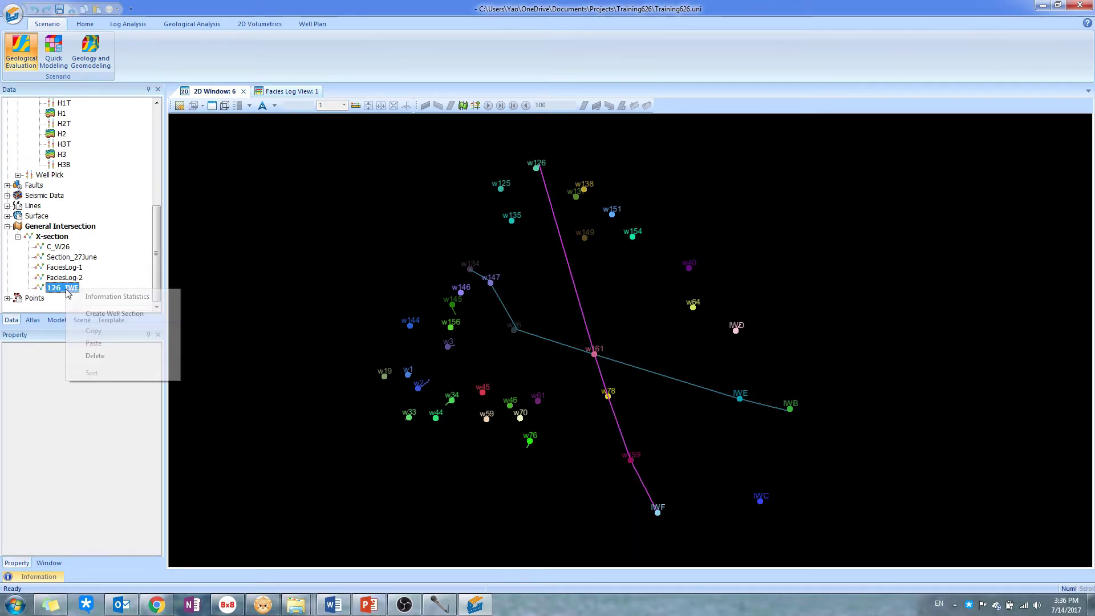
pyautogui.click(103, 313)
# - Fit the five wells to the view width and apply the My_Correlation_T template
pyautogui.click(523, 52)
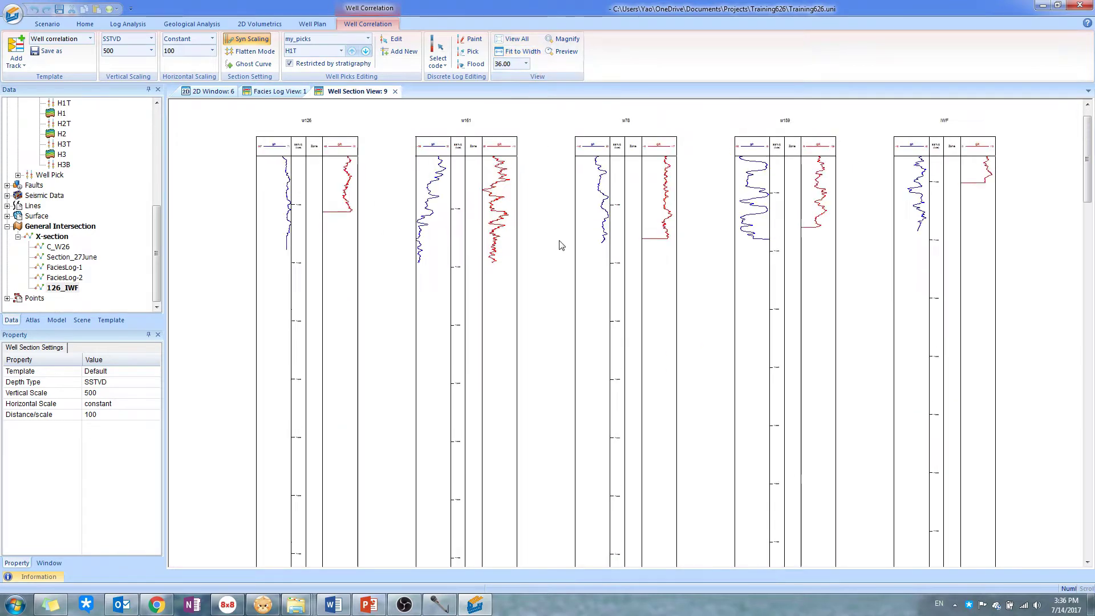
pyautogui.scroll(3, 567, 259)
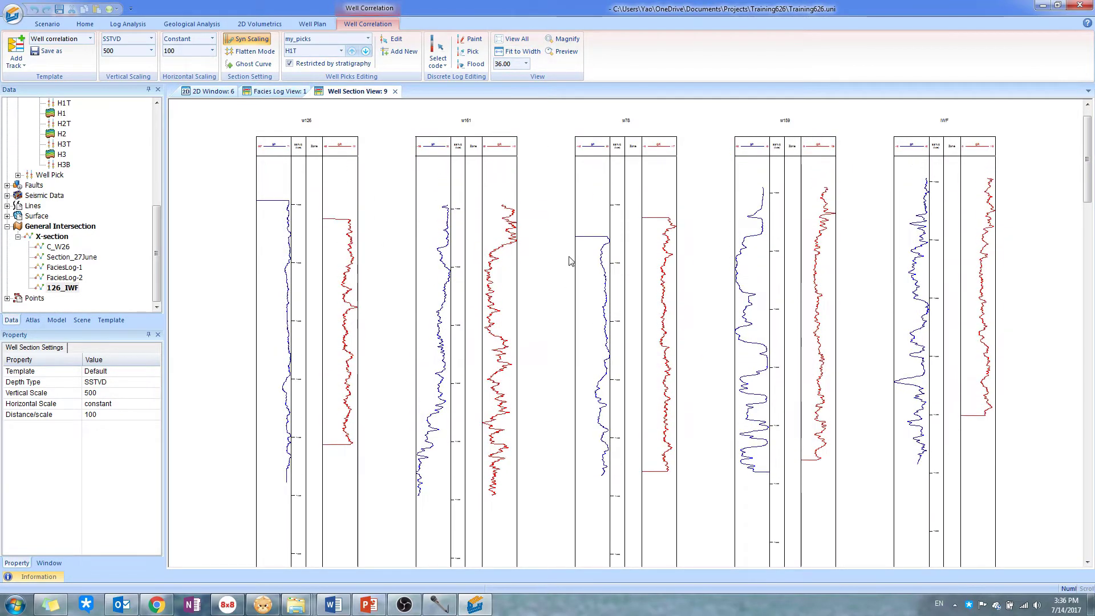
pyautogui.scroll(2, 567, 260)
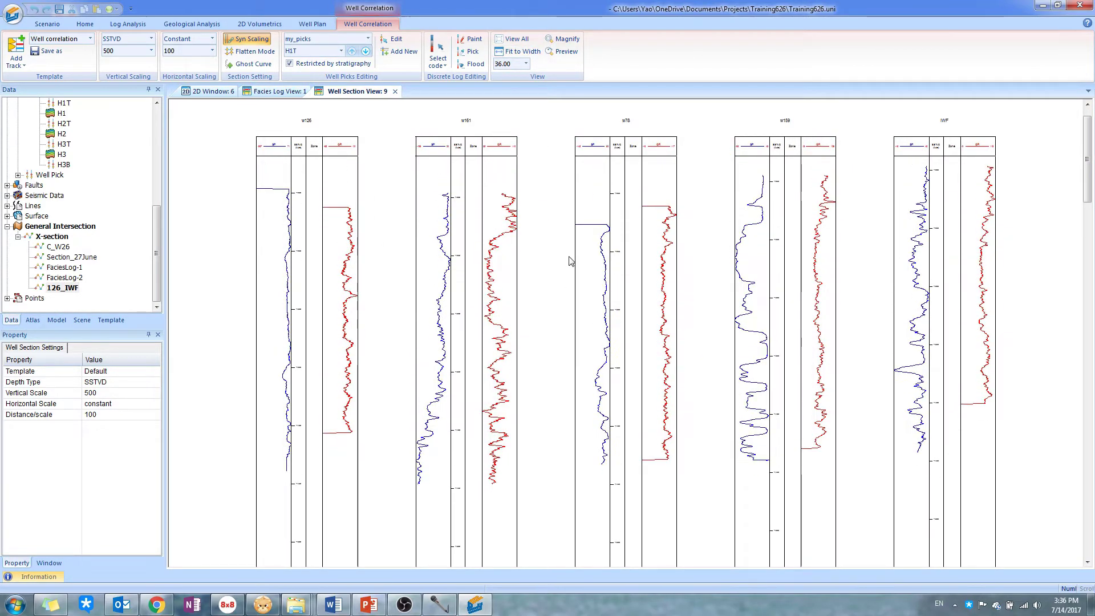
pyautogui.click(89, 40)
pyautogui.click(57, 89)
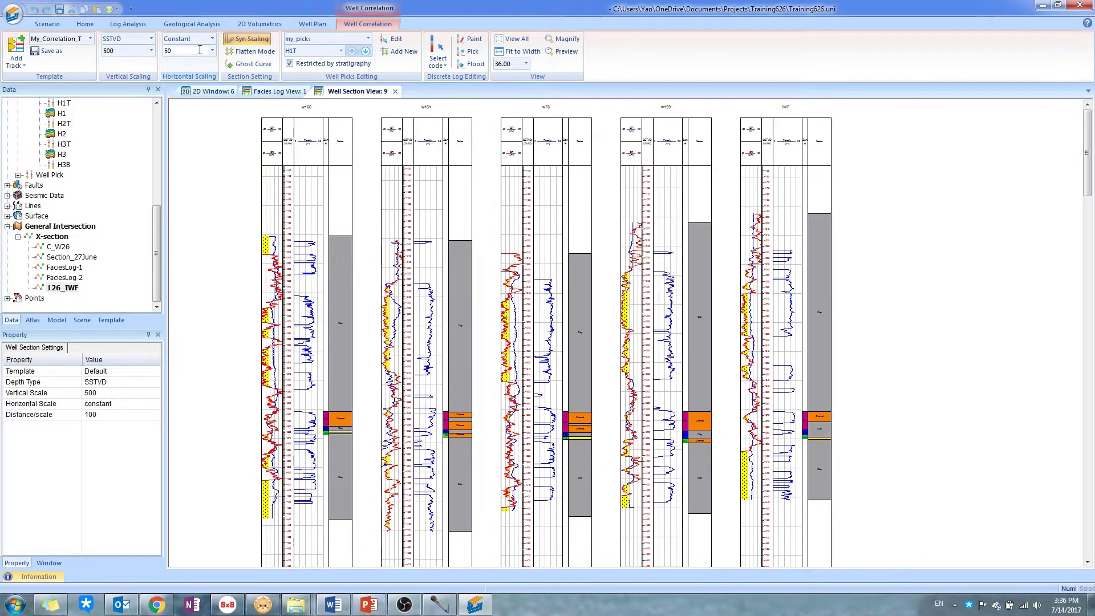
# - Refit the wells, switch to the My_Correlation_T2 template, and show the w2 facies log
pyautogui.click(521, 52)
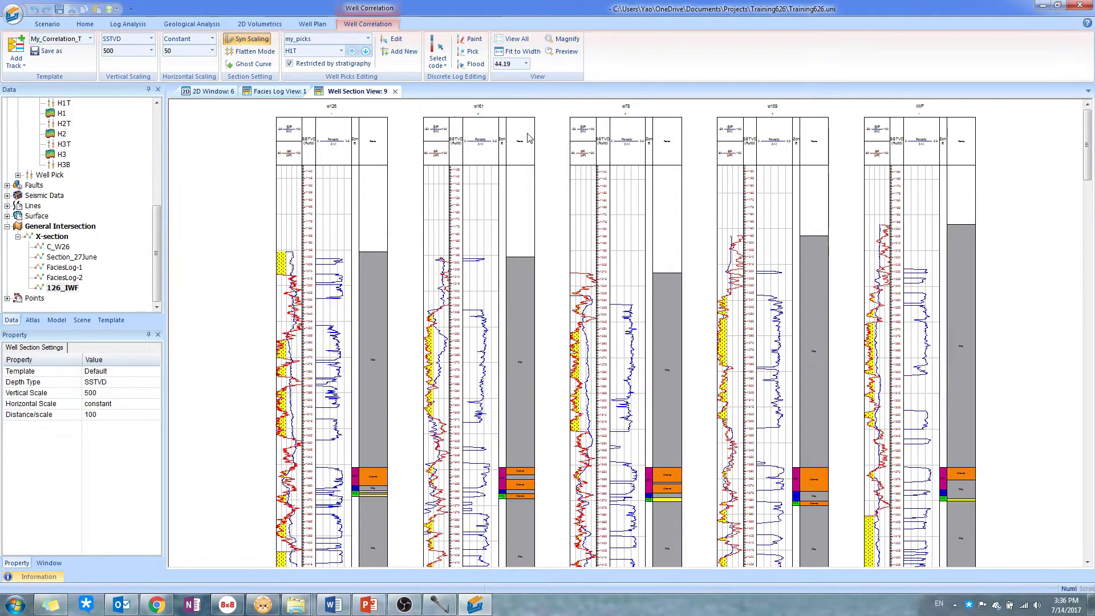
pyautogui.scroll(-3, 528, 283)
pyautogui.scroll(-3, 528, 282)
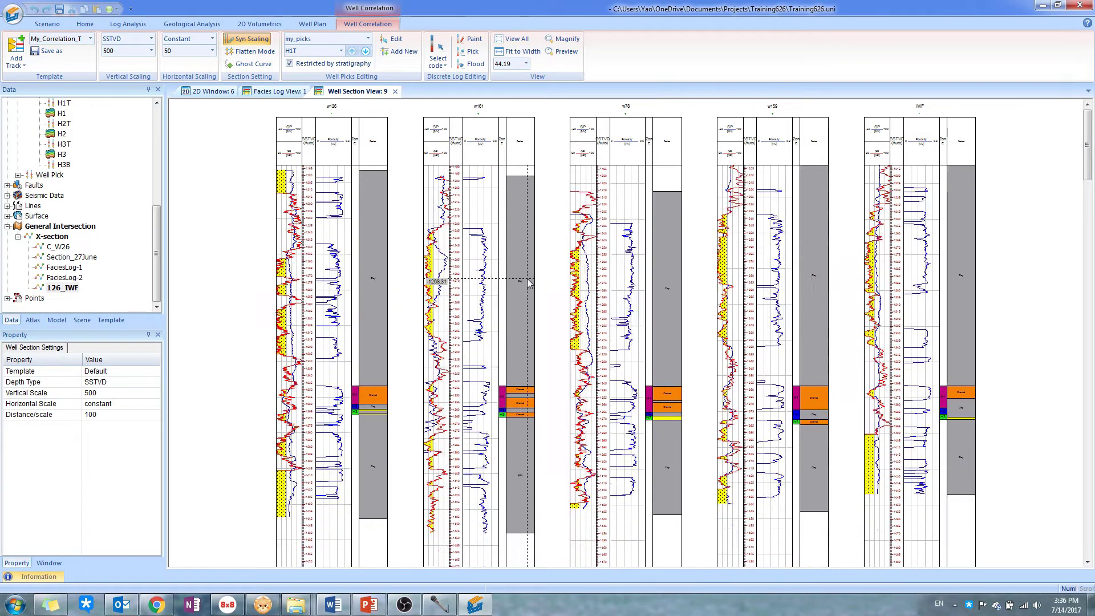
pyautogui.scroll(-3, 527, 282)
pyautogui.click(93, 40)
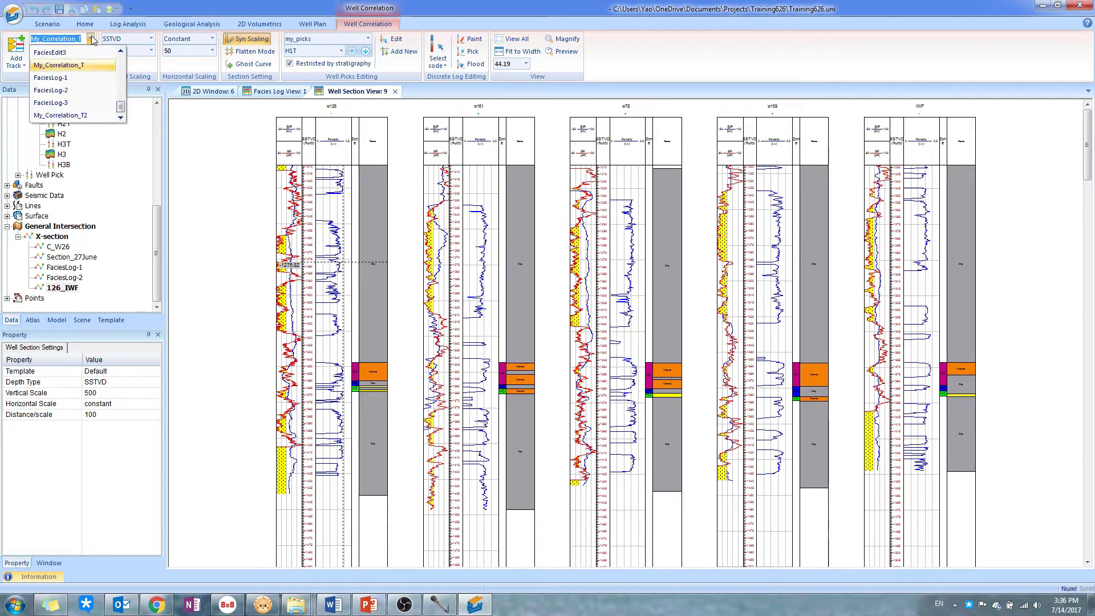
pyautogui.click(60, 114)
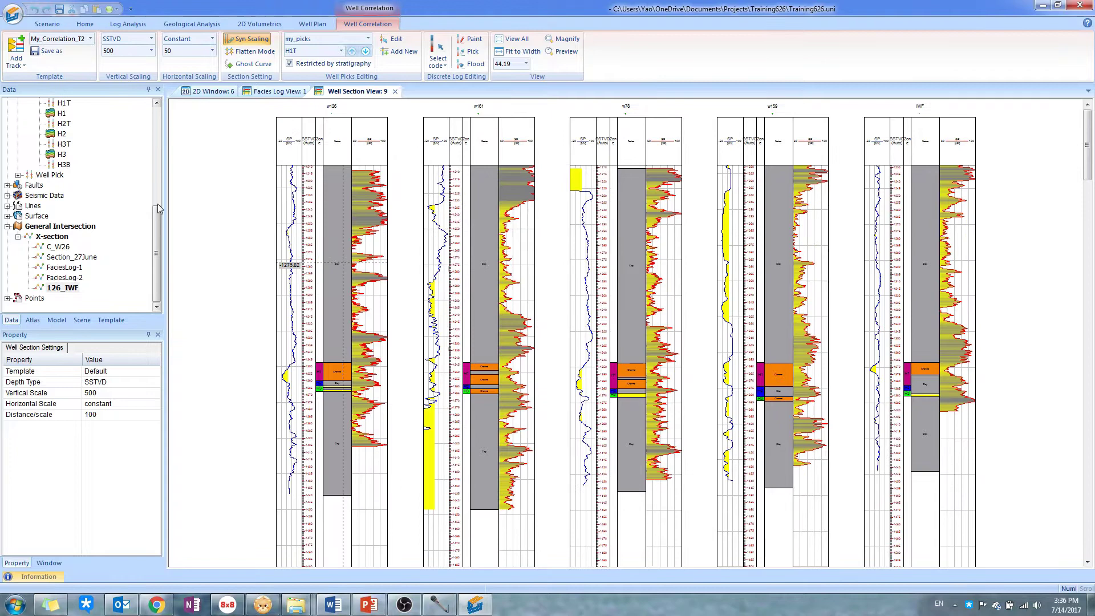
pyautogui.scroll(3, 239, 238)
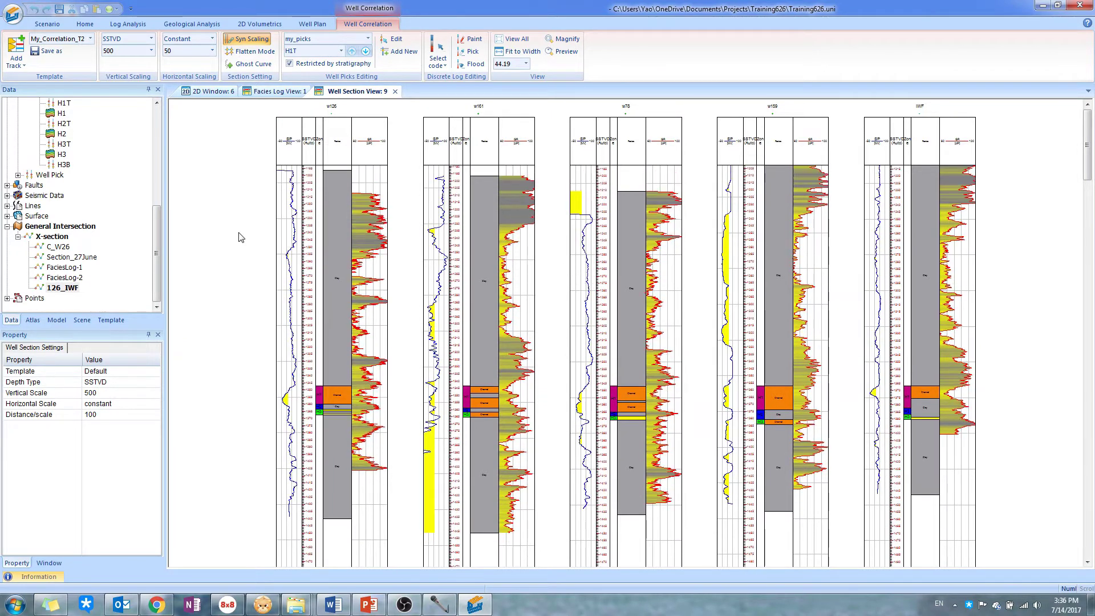
pyautogui.click(279, 92)
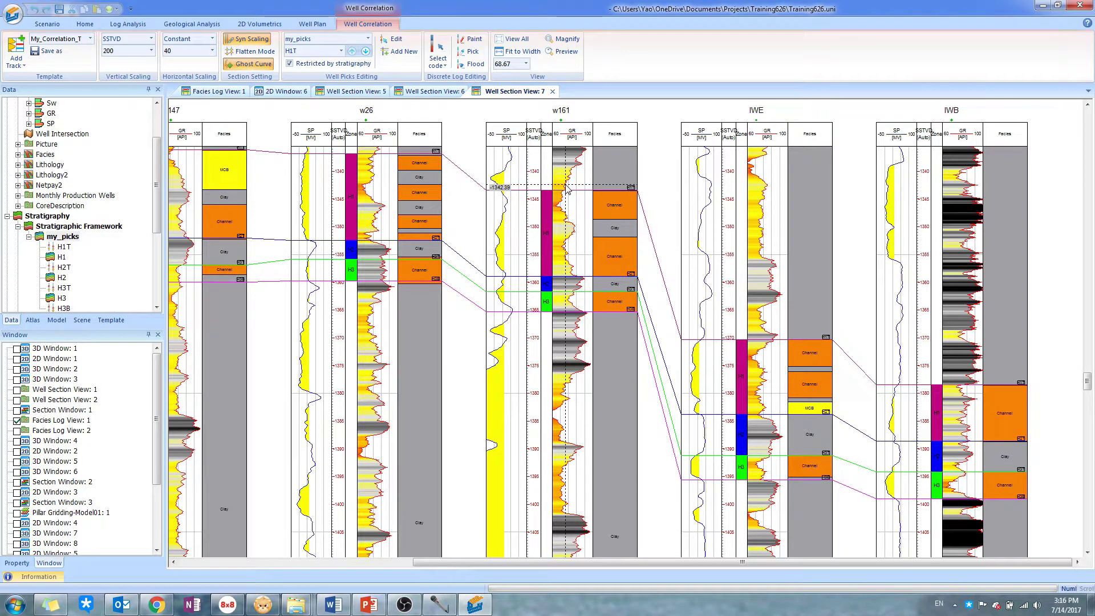
# - Ghost a w161 GR interval onto IWE's GR track and adjust its depth extent
pyautogui.moveTo(569, 190); pyautogui.dragTo(567, 287)
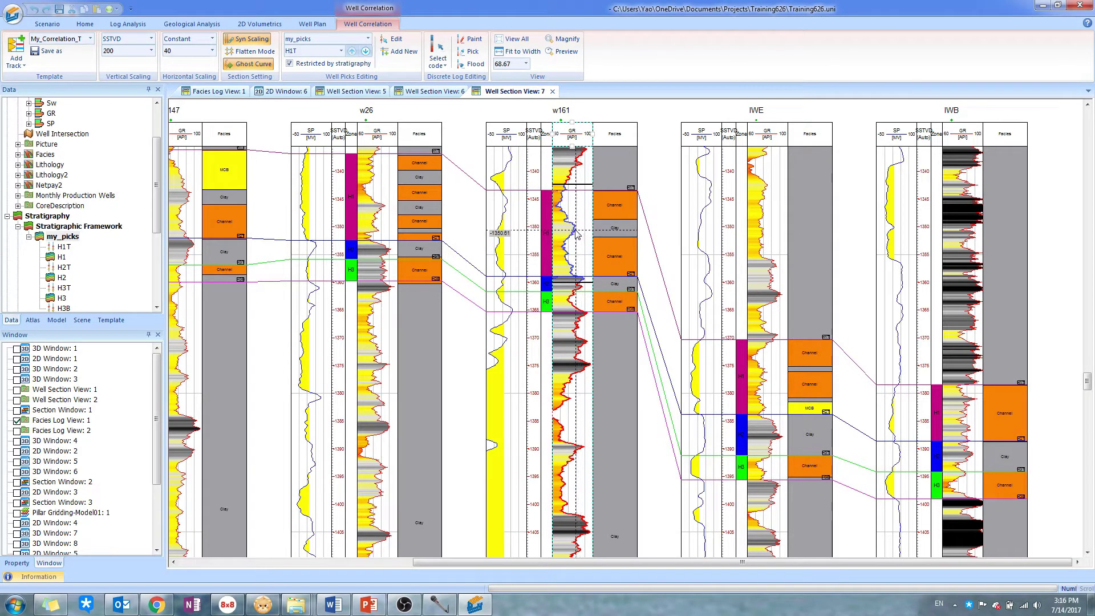
pyautogui.moveTo(576, 230); pyautogui.dragTo(771, 379)
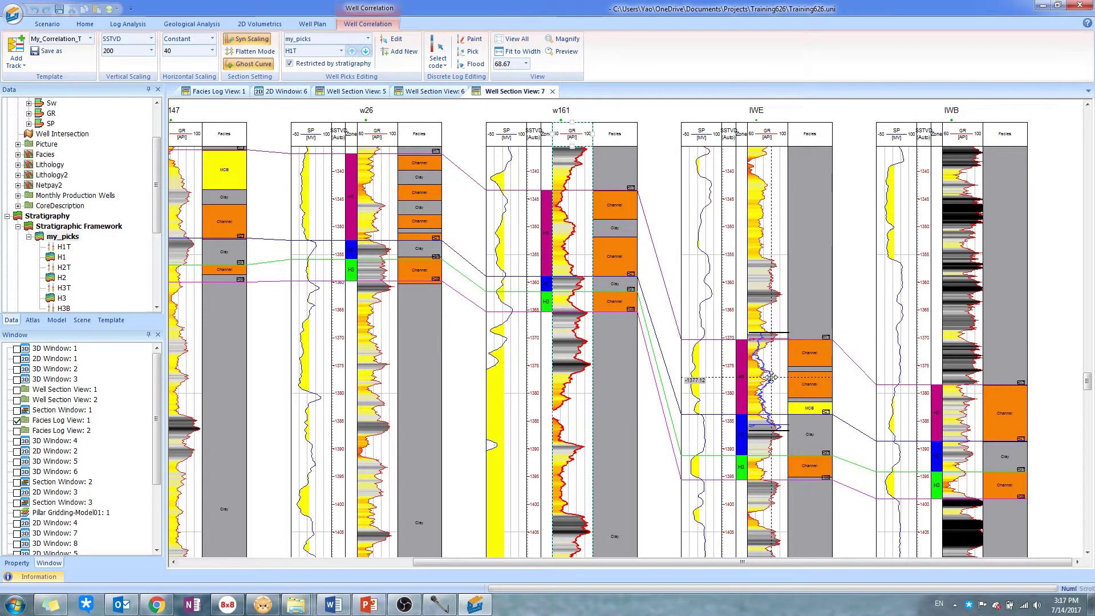
pyautogui.moveTo(783, 435); pyautogui.dragTo(781, 422)
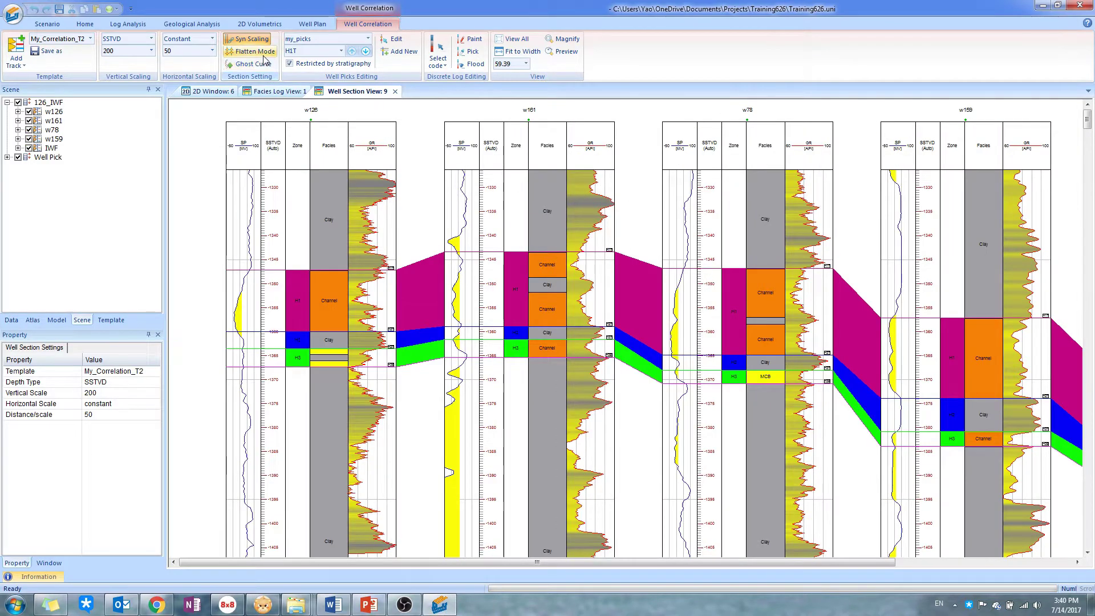
# - Flatten the well correlation section on the H1T horizon
pyautogui.click(255, 51)
pyautogui.moveTo(492, 244); pyautogui.dragTo(494, 153)
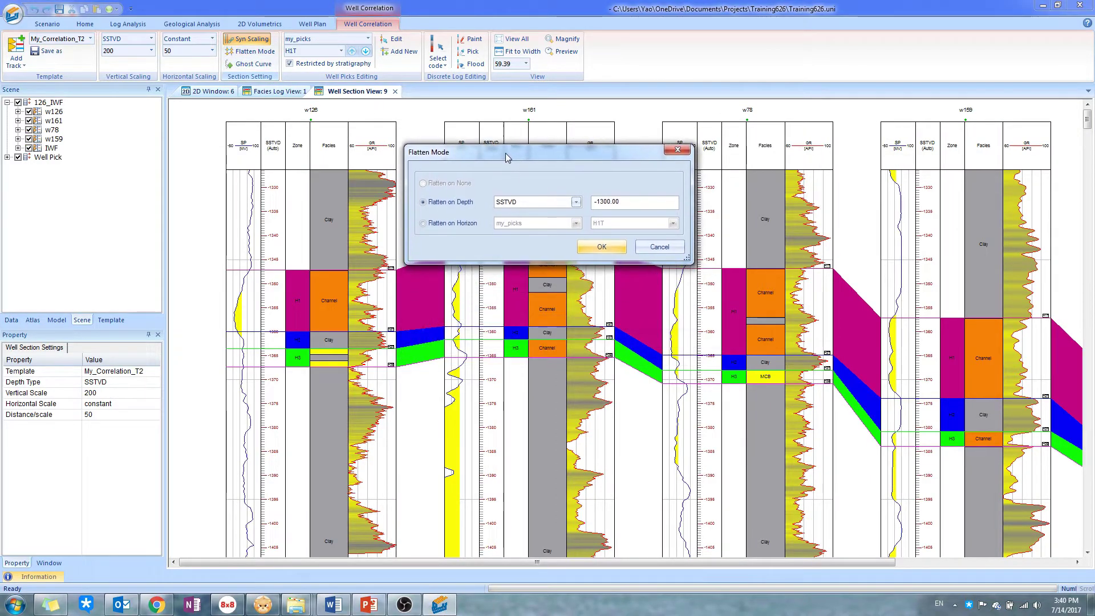
pyautogui.click(424, 224)
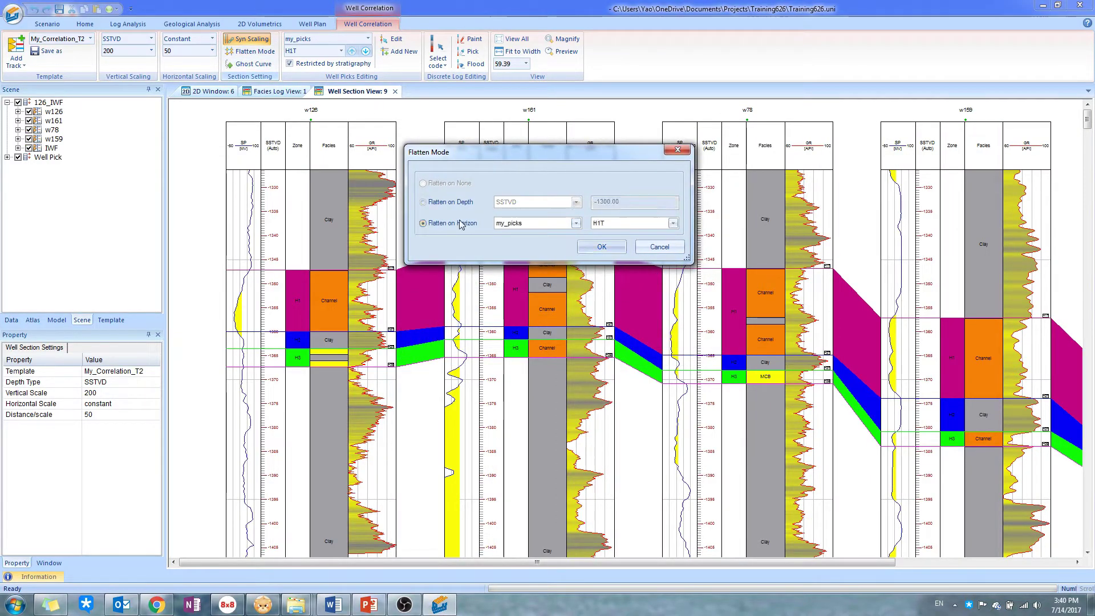
pyautogui.click(594, 249)
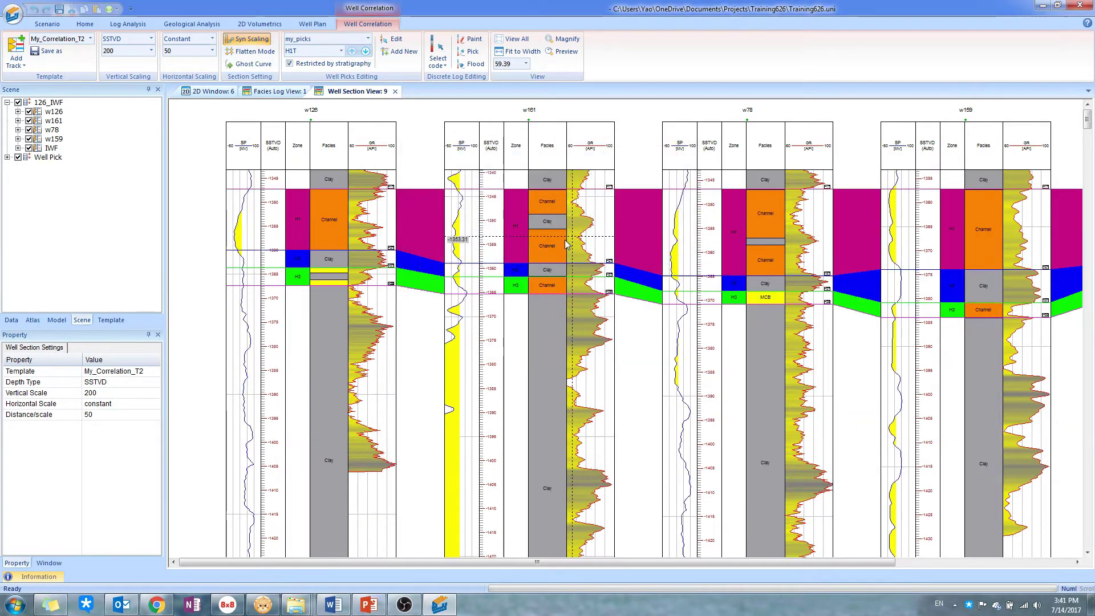
pyautogui.scroll(3, 559, 250)
pyautogui.scroll(3, 559, 250)
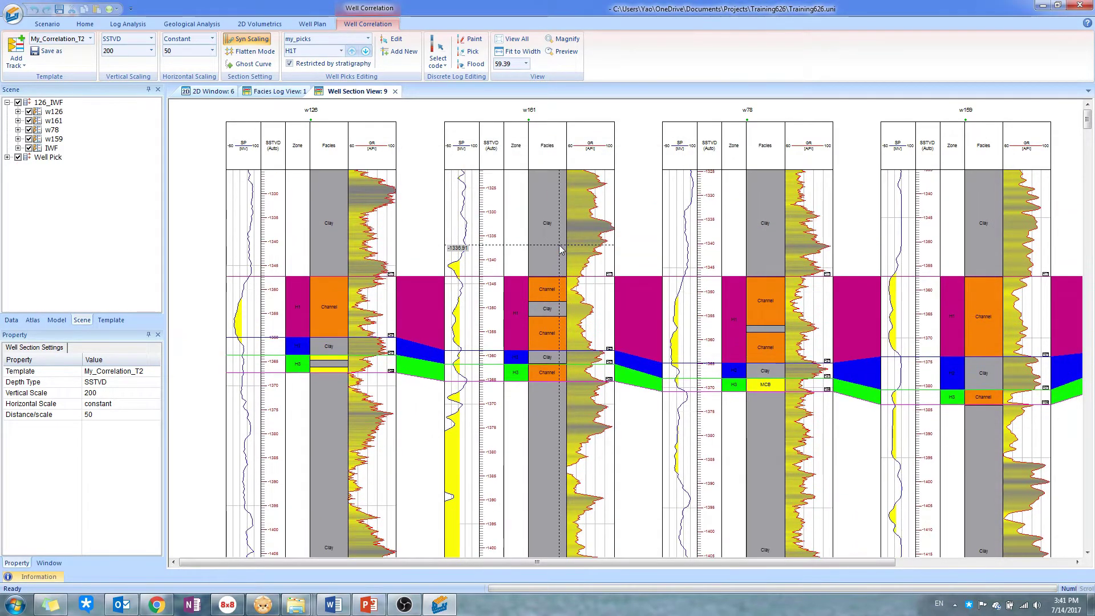
# - Change the section flattening from the H1T horizon to depth
pyautogui.click(250, 51)
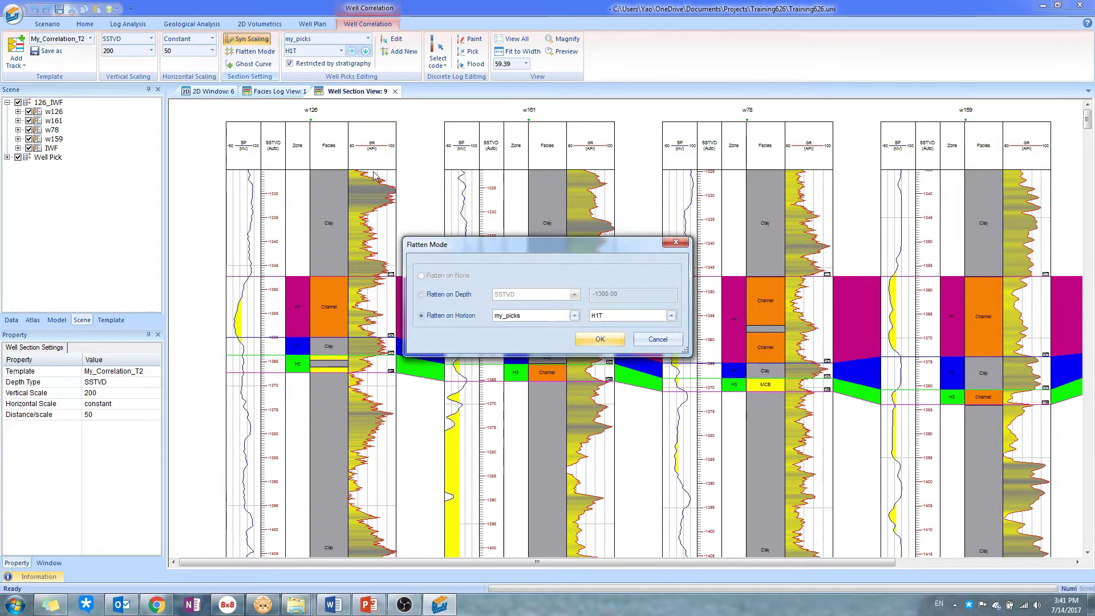
pyautogui.click(448, 295)
pyautogui.click(603, 340)
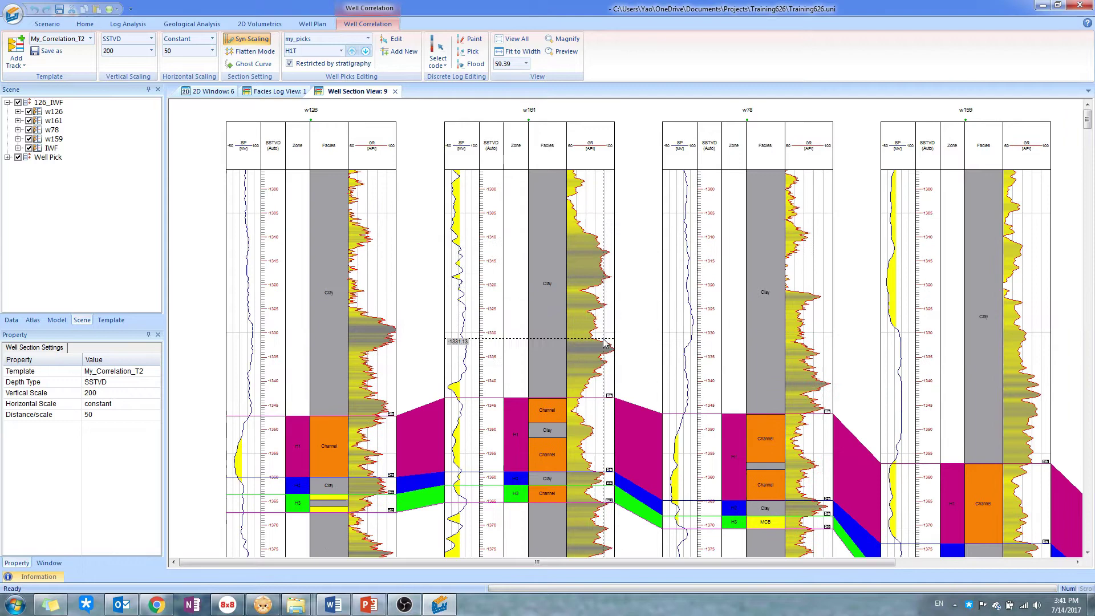
pyautogui.scroll(-3, 609, 345)
pyautogui.scroll(-2, 609, 345)
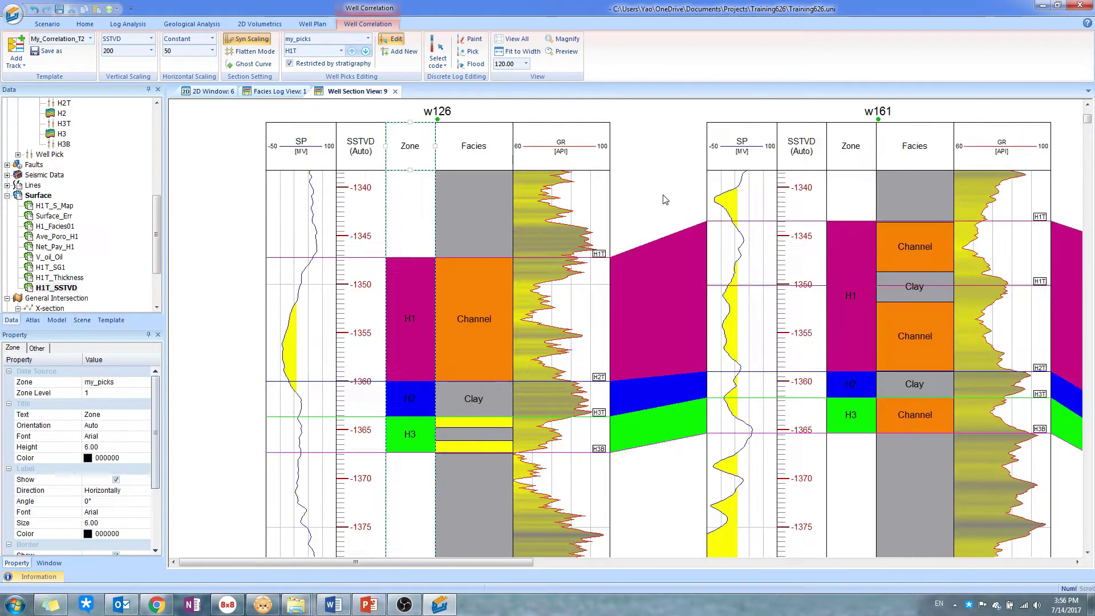
# - Select the H2T pick, drag its w126 pick line into place, and finish editing
pyautogui.click(342, 52)
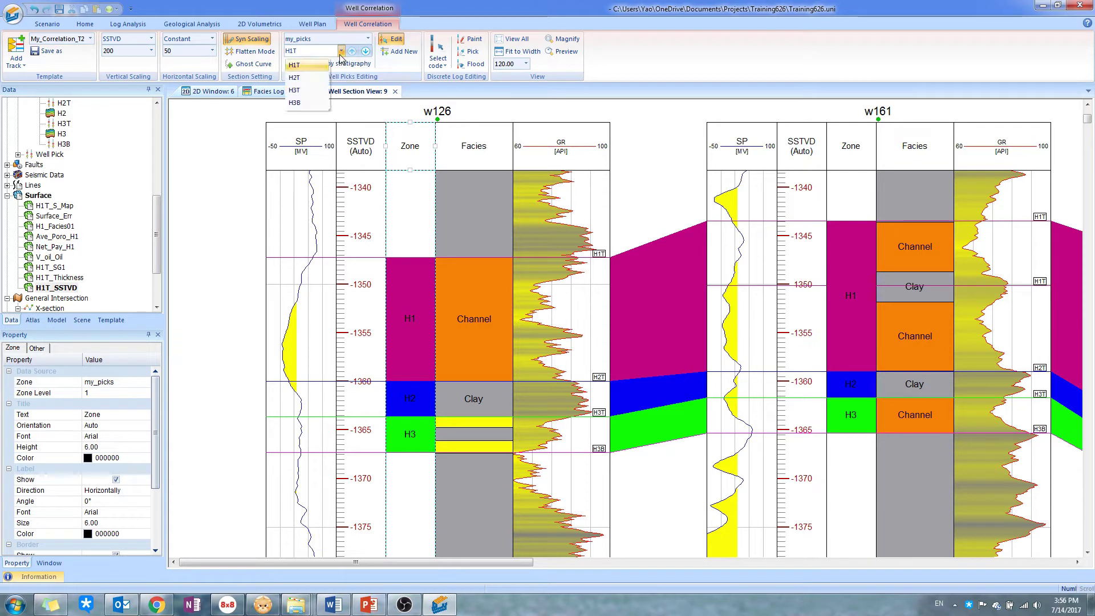
pyautogui.click(315, 80)
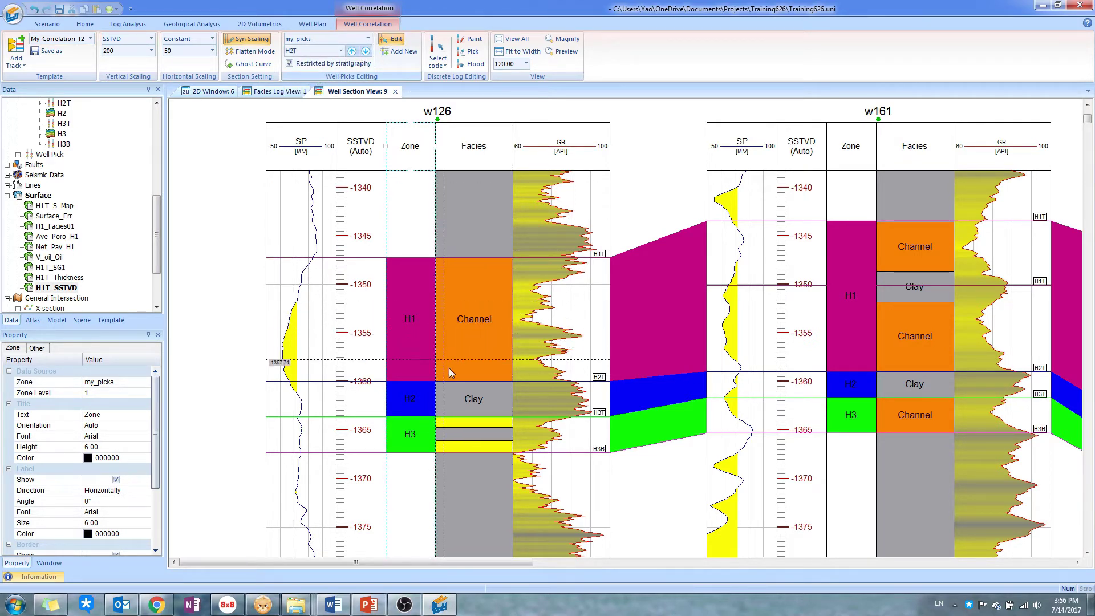
pyautogui.moveTo(479, 382)
pyautogui.mouseDown()
pyautogui.moveTo(482, 348)
pyautogui.moveTo(481, 394)
pyautogui.mouseUp()
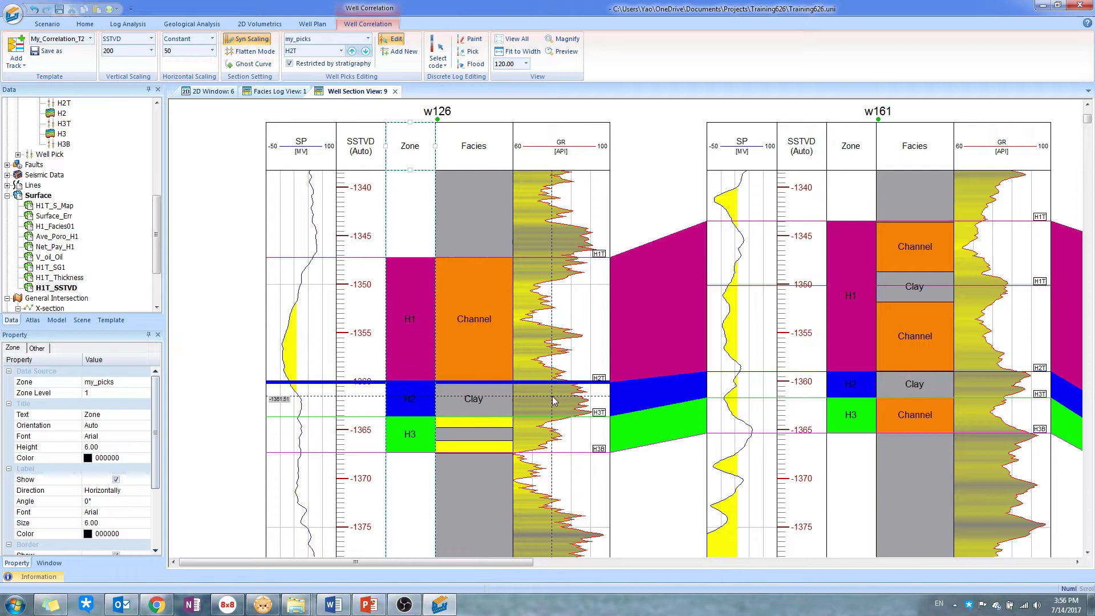
pyautogui.moveTo(551, 396); pyautogui.dragTo(551, 398)
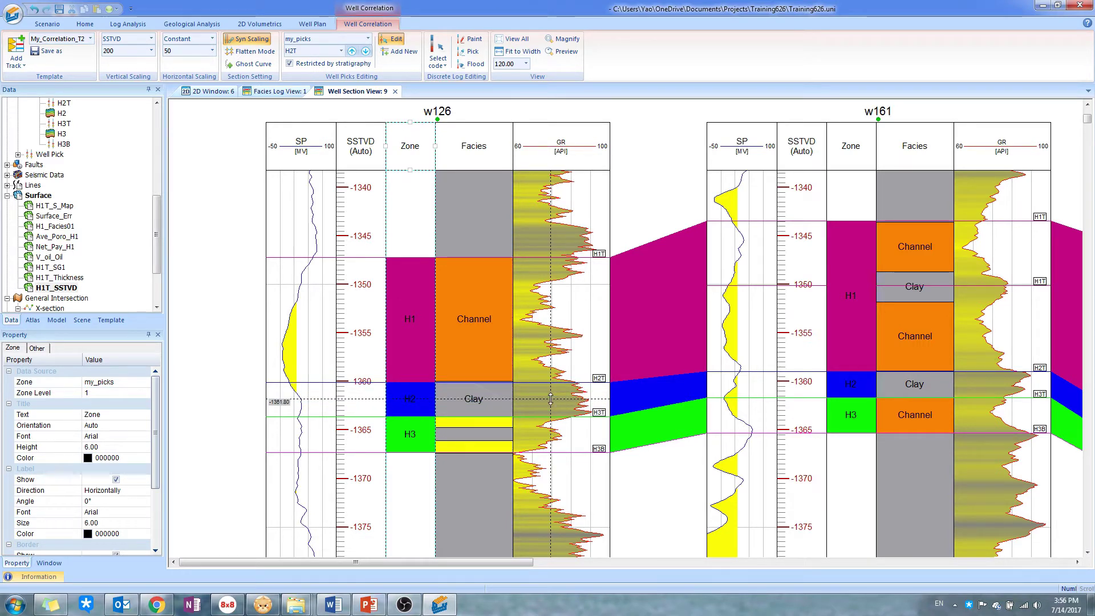
pyautogui.click(637, 497)
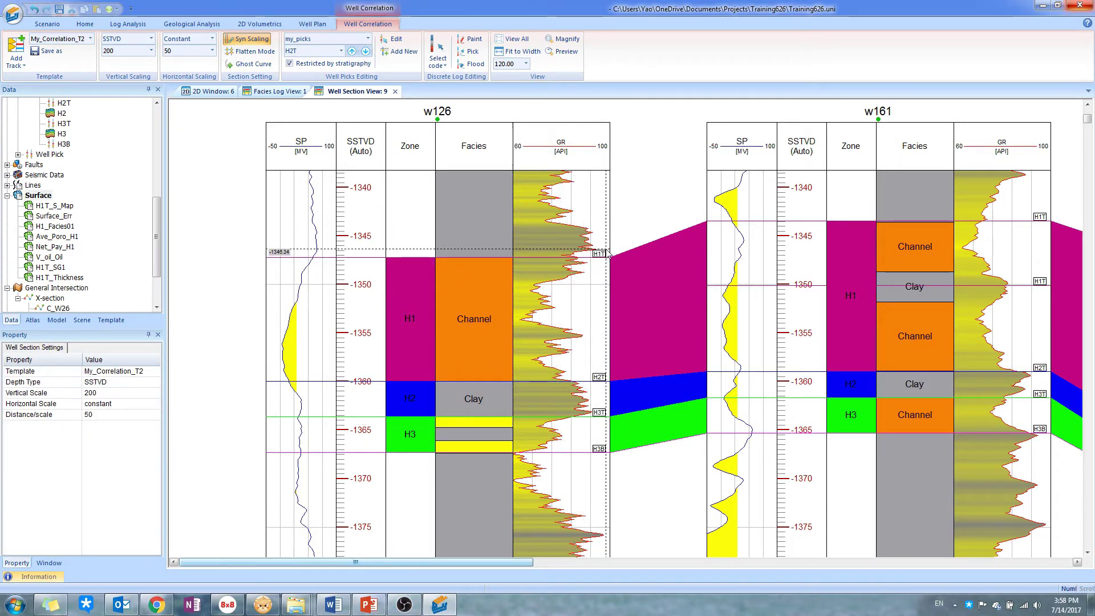
# - Grid H1T_SSTVD from H1T well picks in SSTVD within a user-defined boundary
pyautogui.click(84, 23)
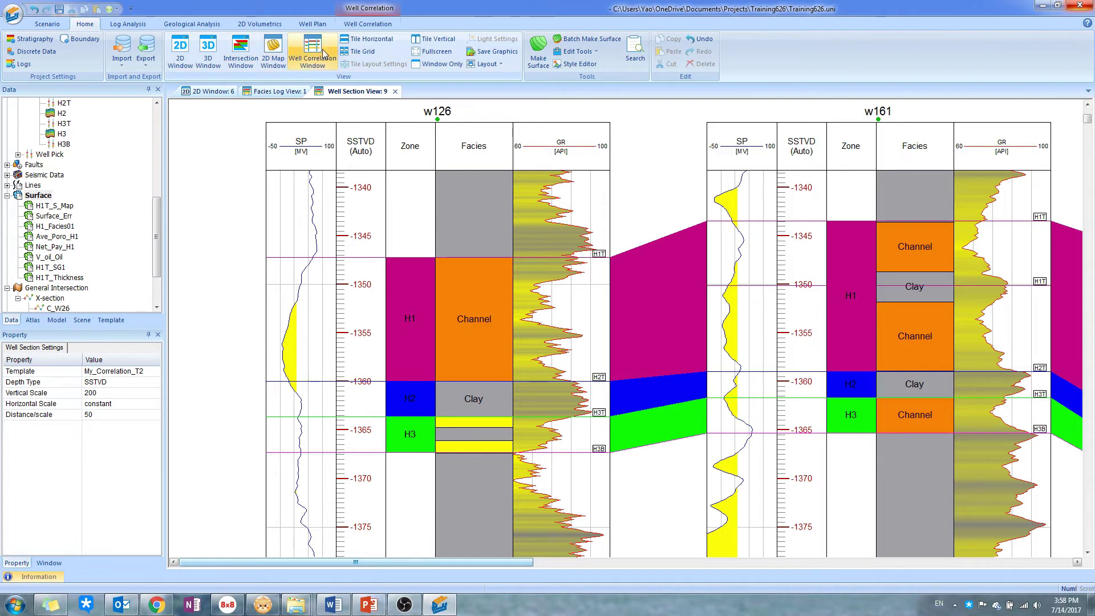
pyautogui.click(539, 53)
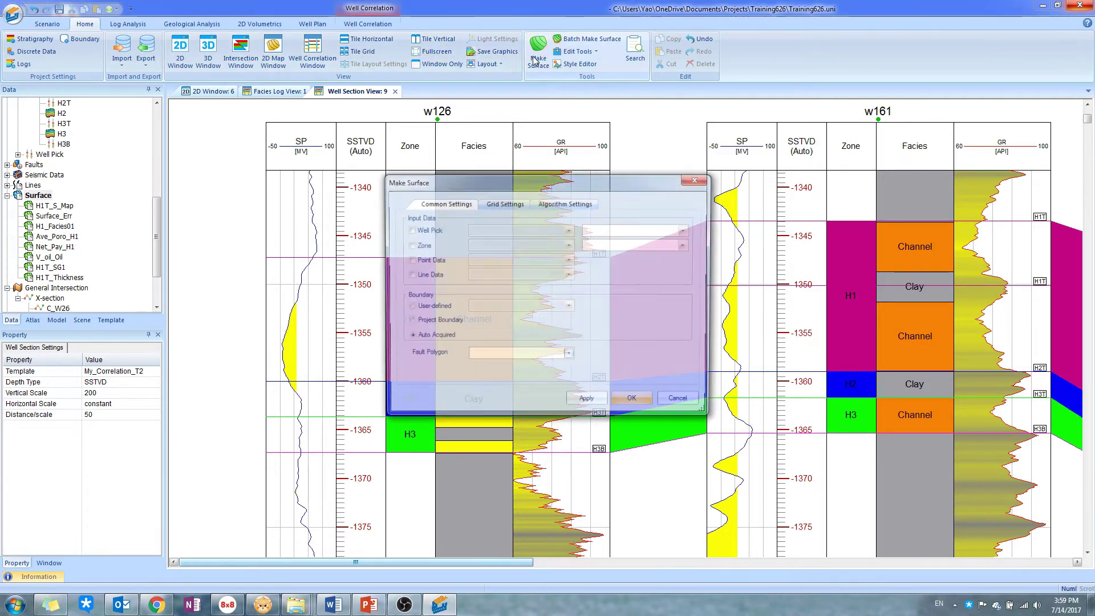
pyautogui.click(428, 231)
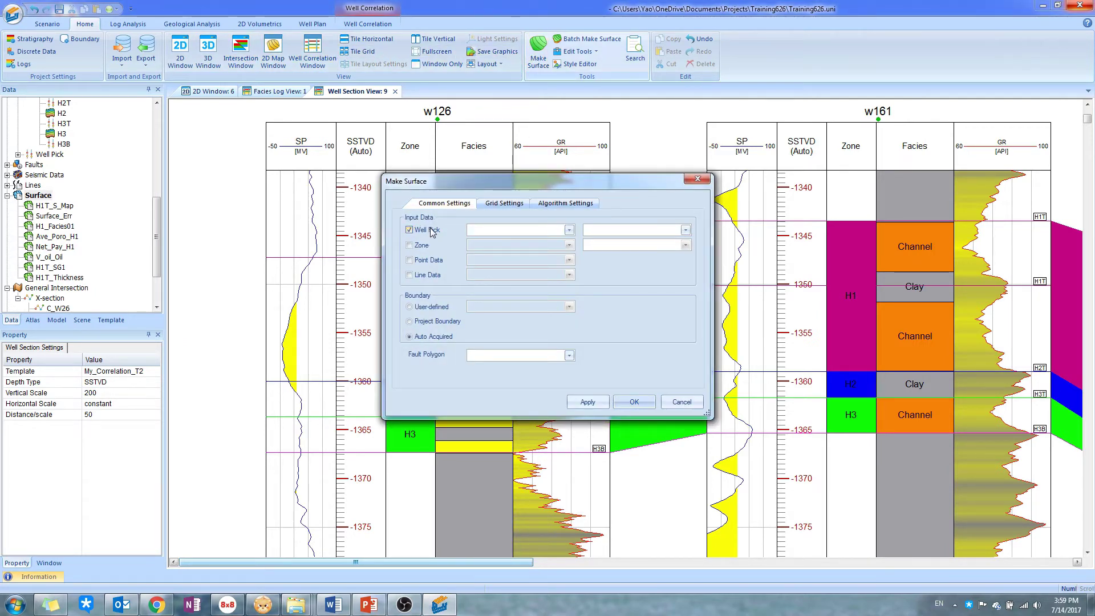
pyautogui.click(569, 231)
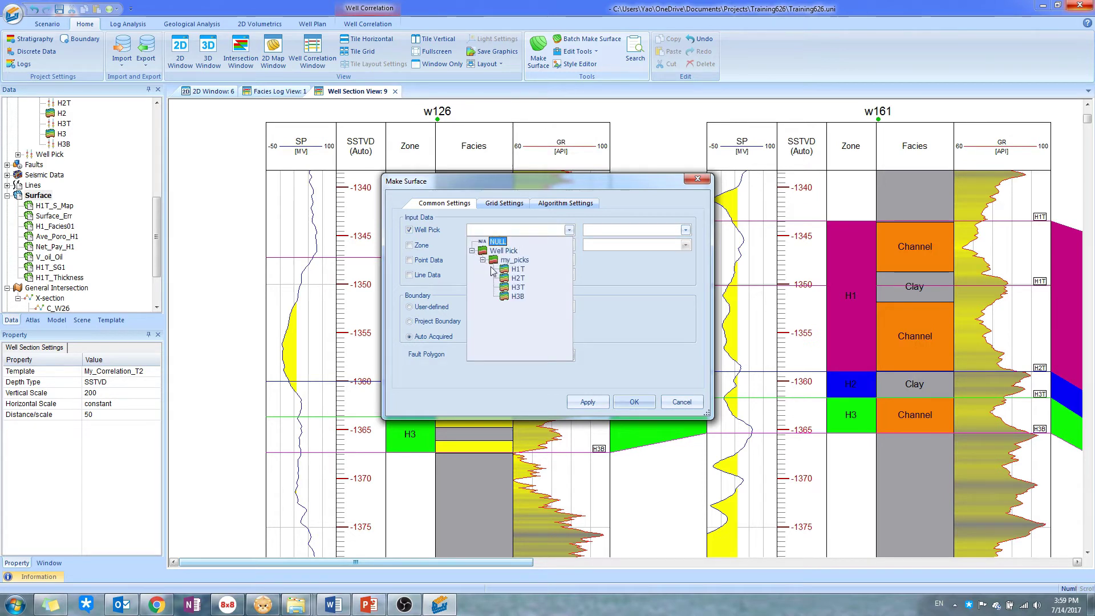
pyautogui.click(518, 269)
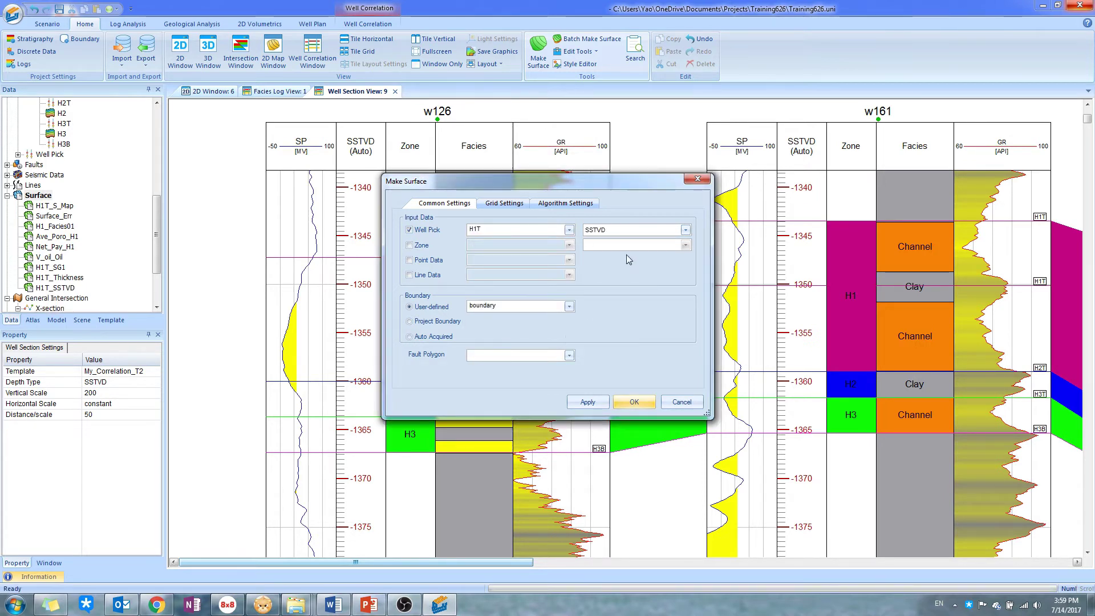
pyautogui.click(696, 181)
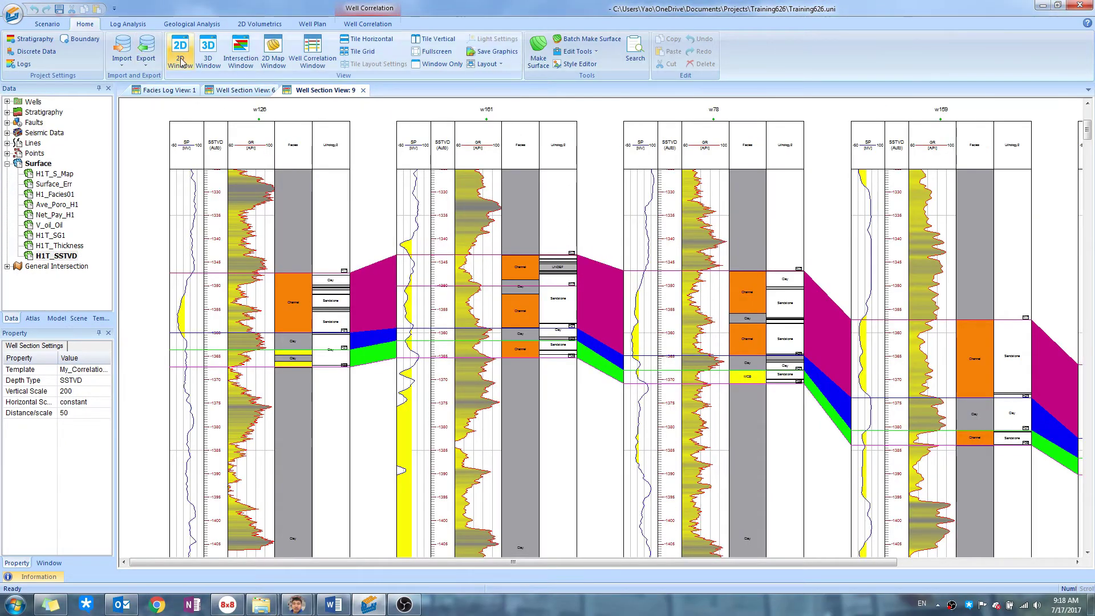
# - Show H1T_SSTVD as a contour map in a new 2D window and as a surface in a new 3D window
pyautogui.click(180, 53)
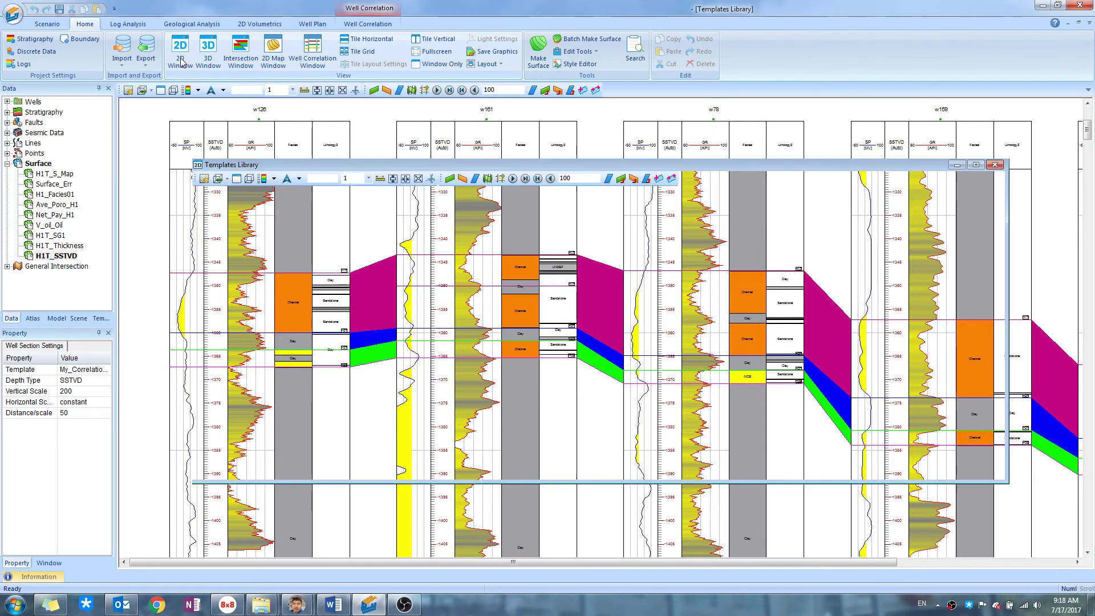
pyautogui.moveTo(57, 256); pyautogui.dragTo(117, 263)
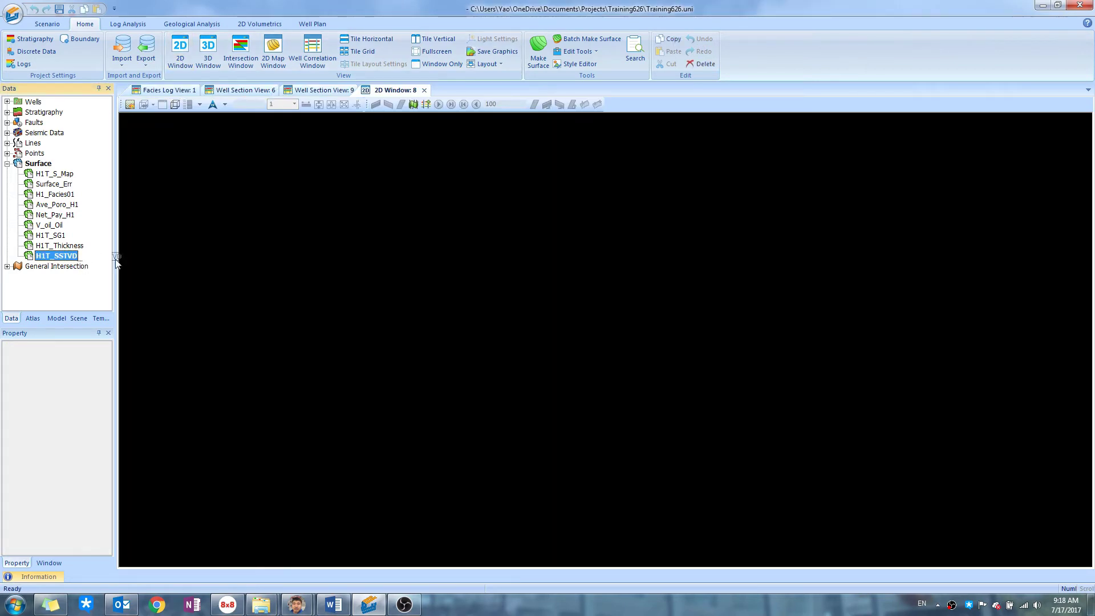
pyautogui.moveTo(211, 265); pyautogui.dragTo(212, 266)
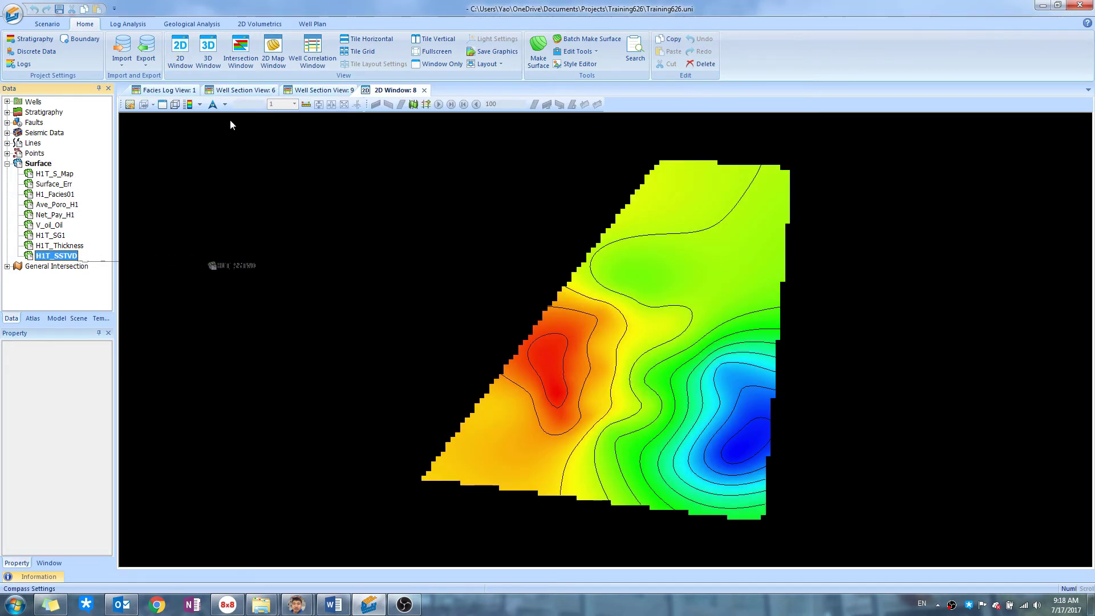
pyautogui.click(209, 53)
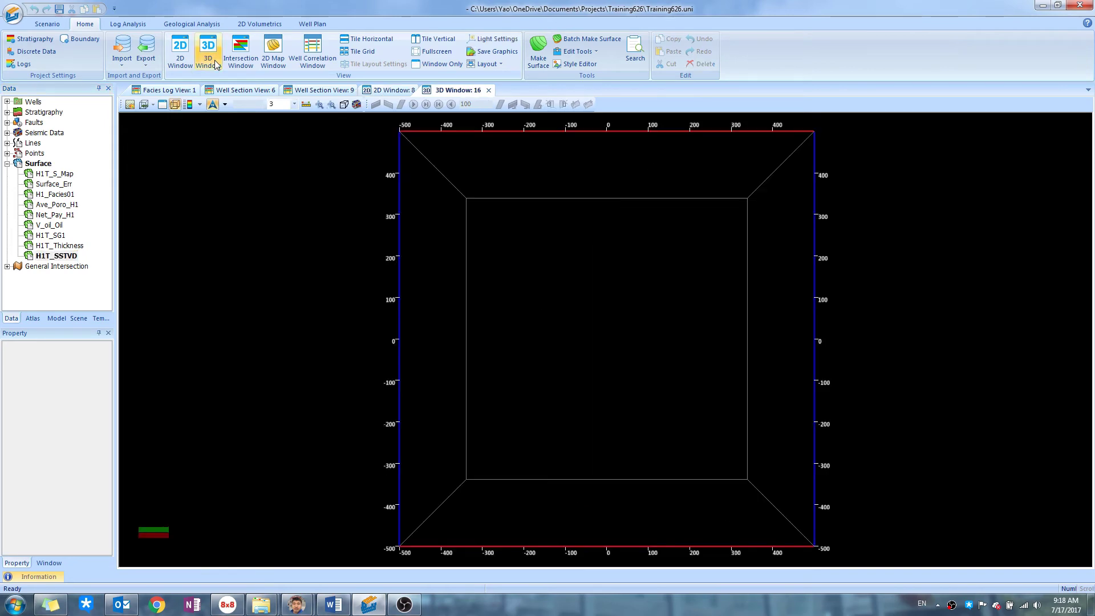
pyautogui.click(61, 256)
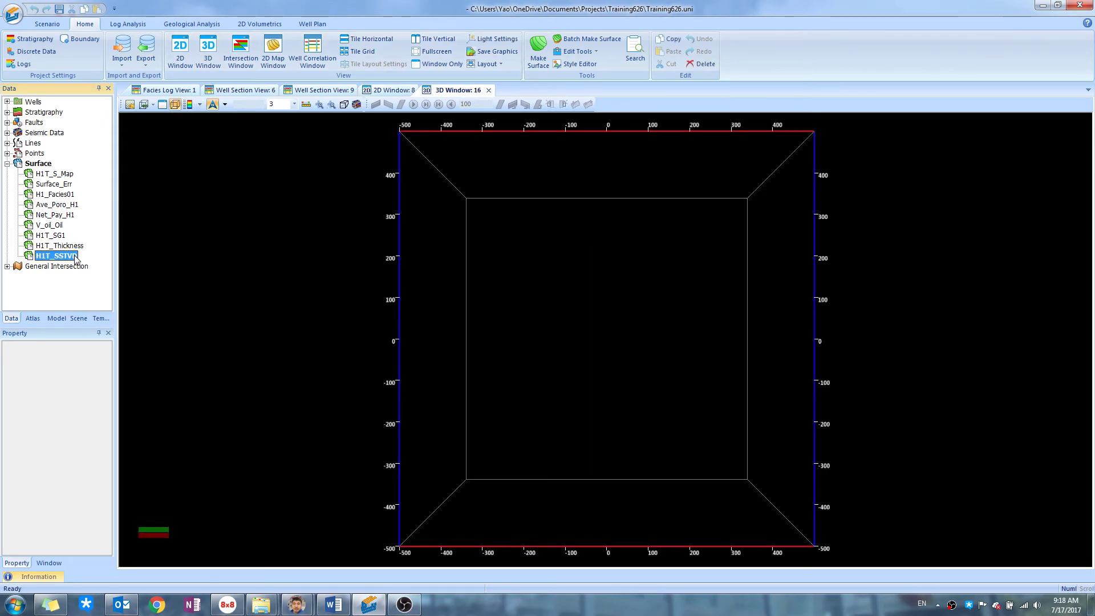